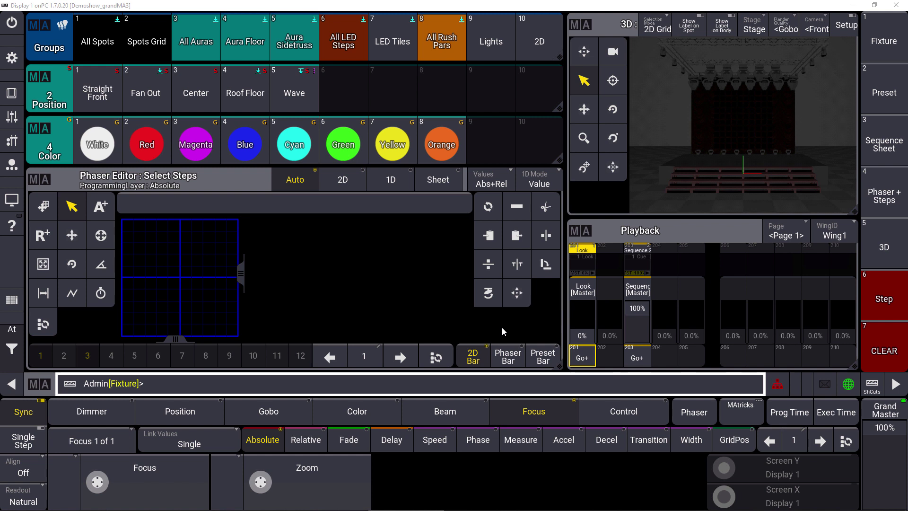
Select the Spots Grid fixtures and bring them to full intensity.
left_click(880, 294)
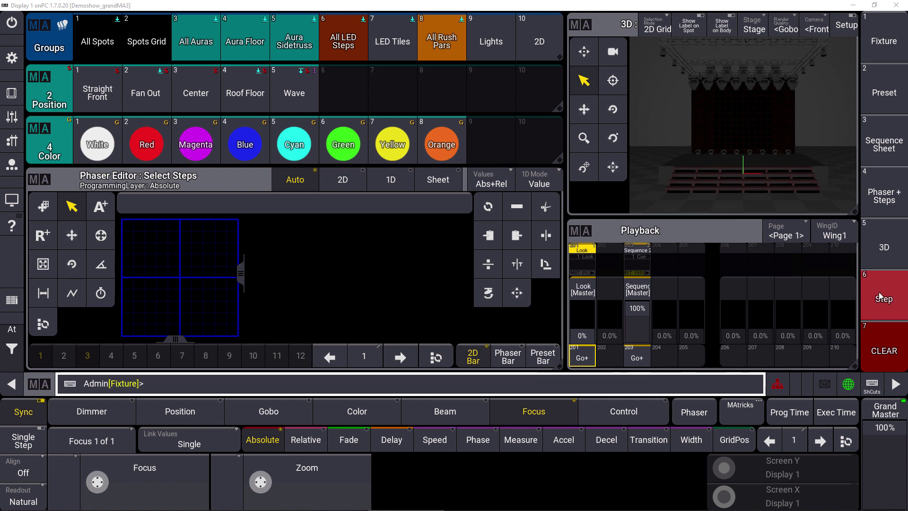
left_click(132, 27)
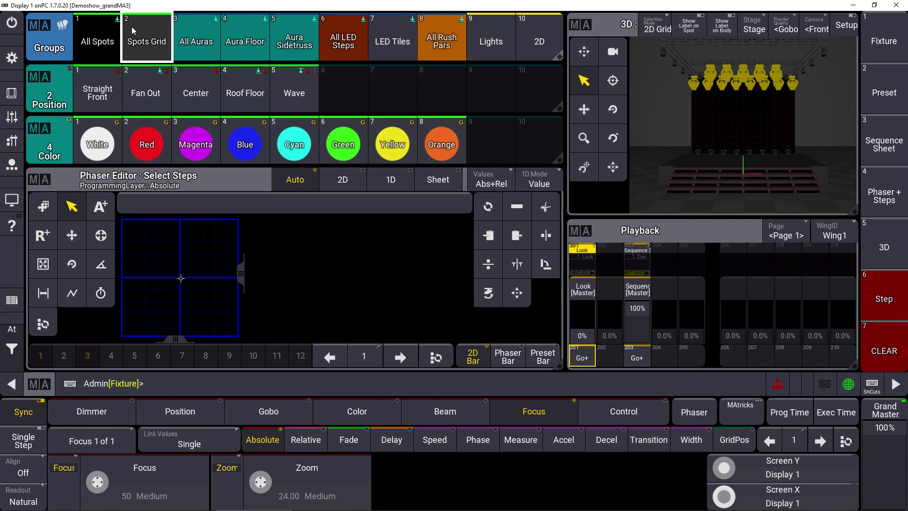
left_click(12, 329)
left_click(143, 320)
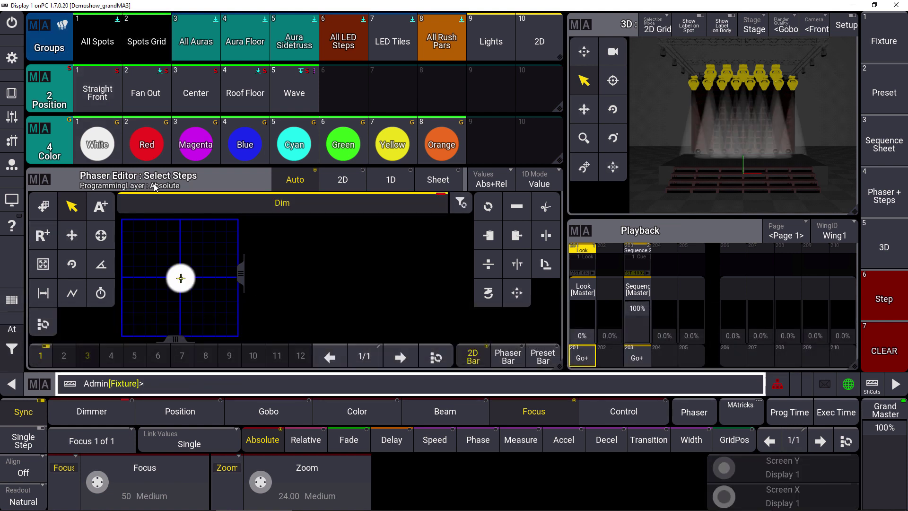
left_click(147, 152)
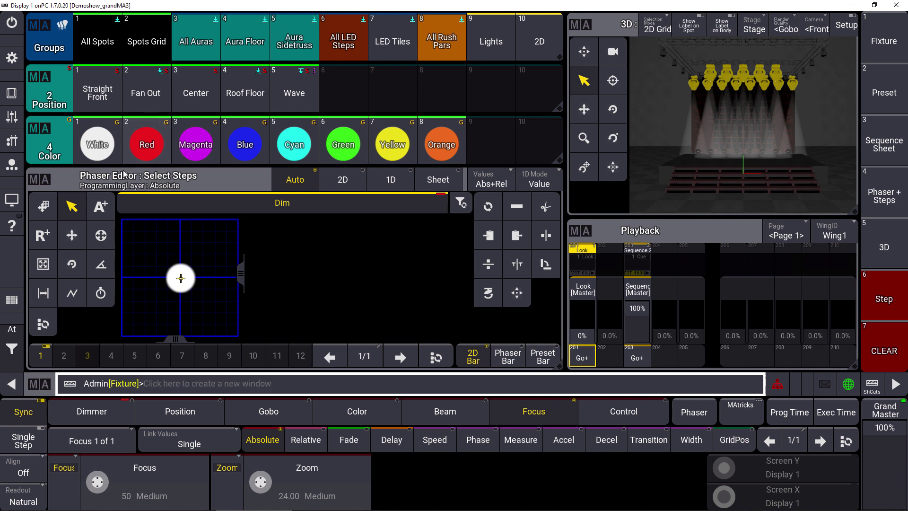
left_click(140, 138)
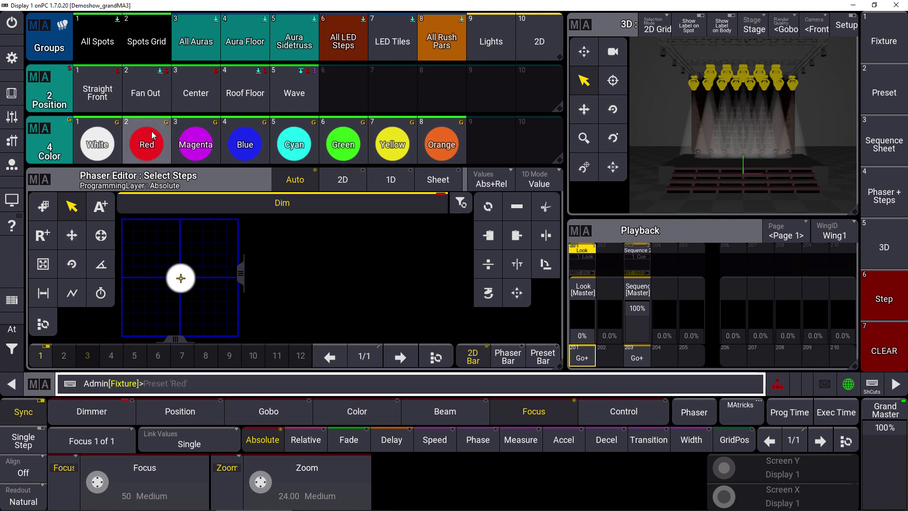
left_click(340, 140)
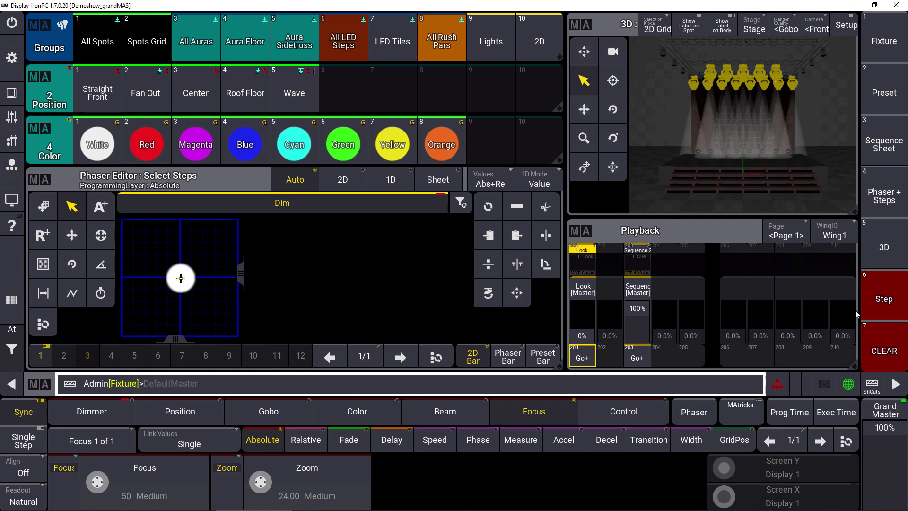
Record three phaser steps using the Red, Blue and Green color presets.
left_click(878, 302)
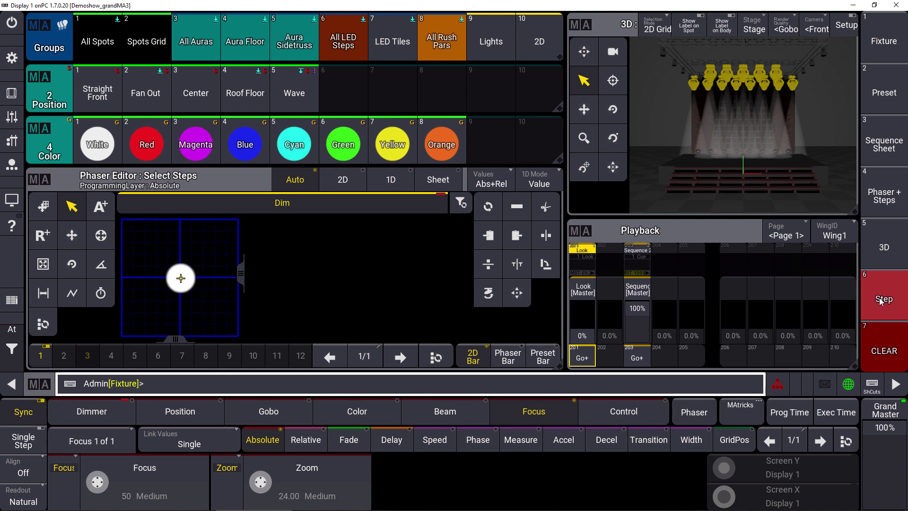
left_click(147, 144)
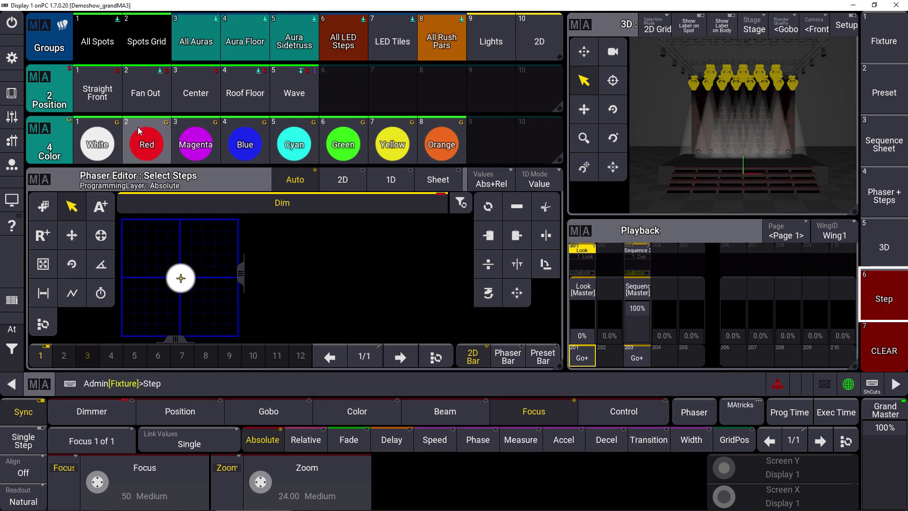
left_click(884, 298)
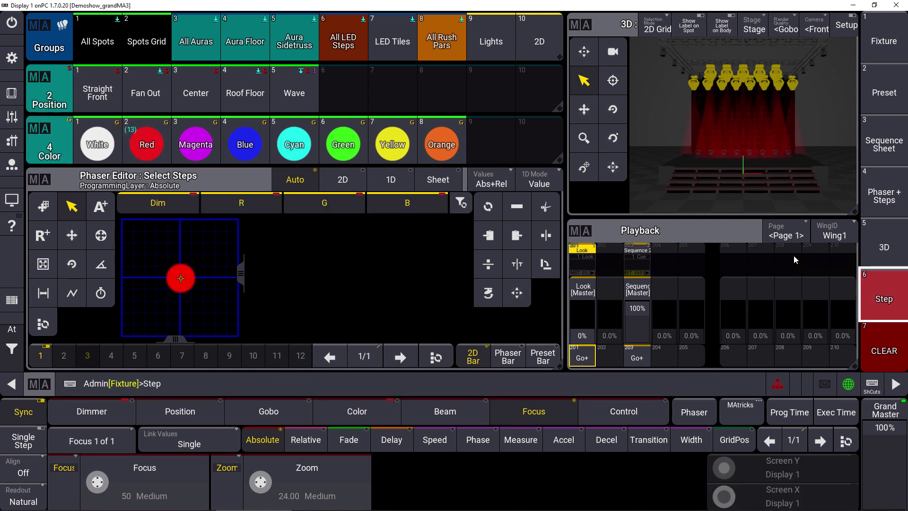
left_click(245, 144)
left_click(870, 294)
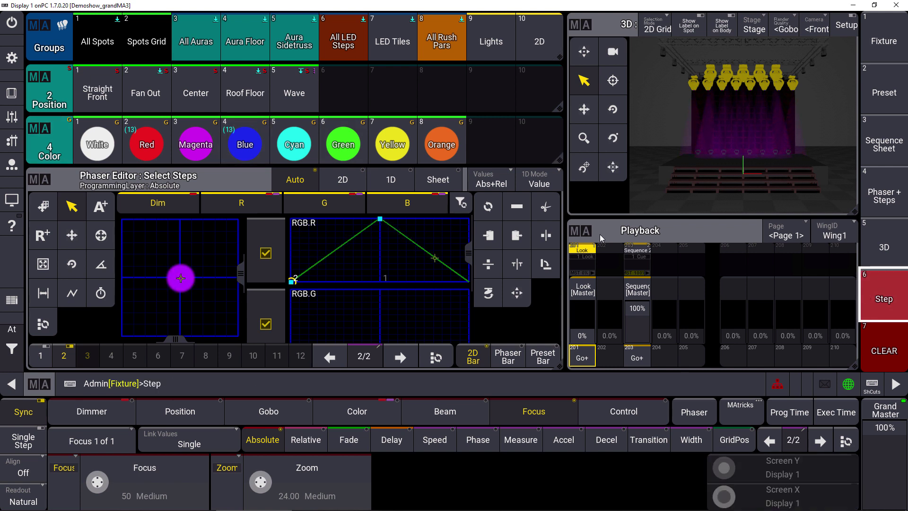
left_click(348, 152)
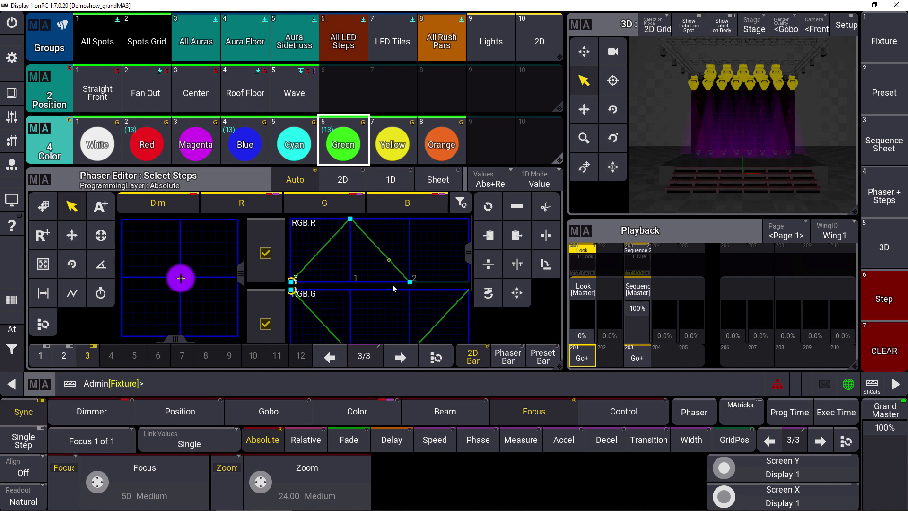
Clear the programmer, reselect the Spots Grid fixtures and set them to full.
left_click(15, 347)
left_click(78, 350)
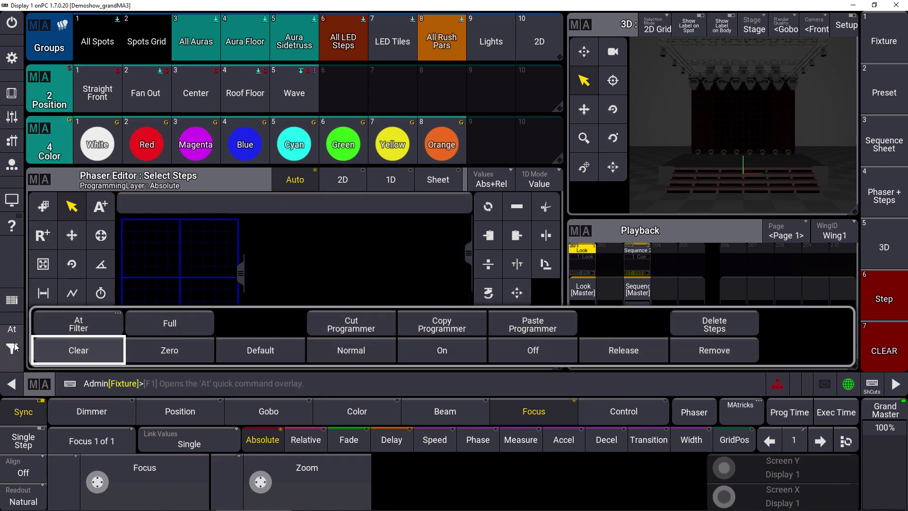
left_click(147, 41)
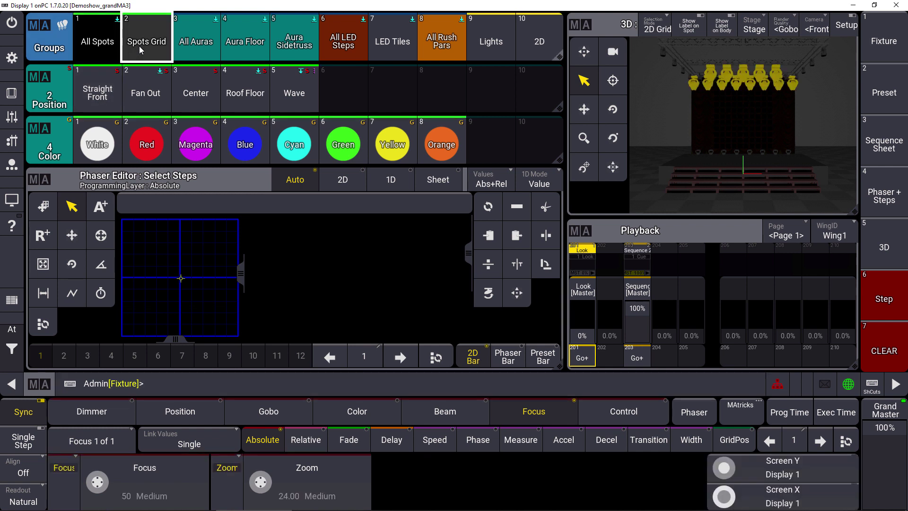
left_click(12, 347)
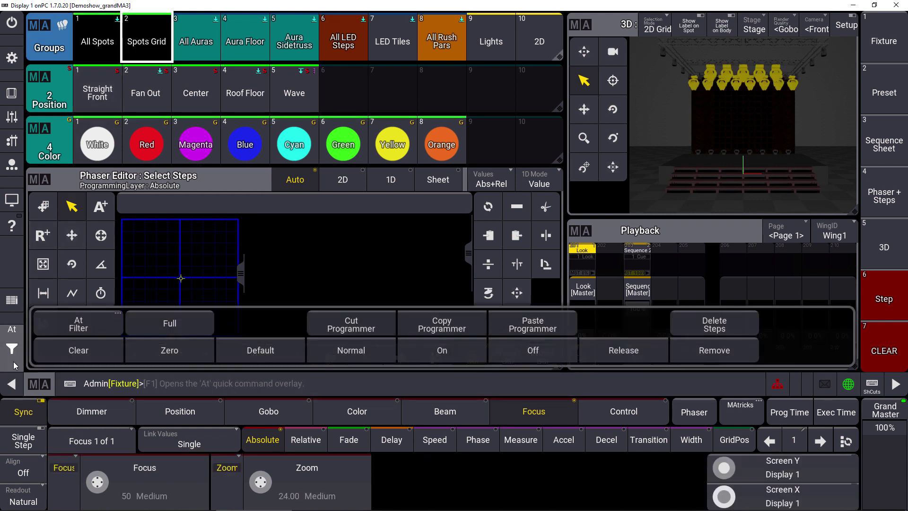
left_click(155, 326)
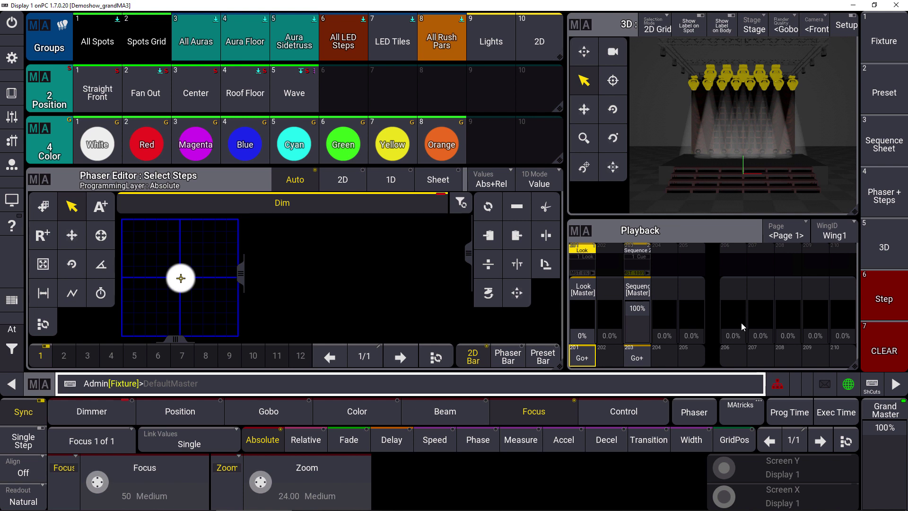
Record step 1 as Red at Center and step 2 as Blue at Roof Floor.
left_click(878, 292)
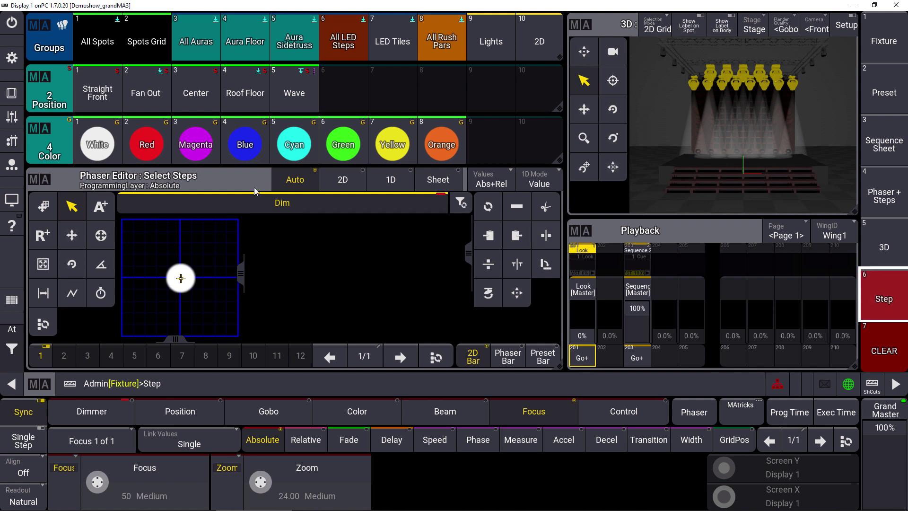
left_click(149, 145)
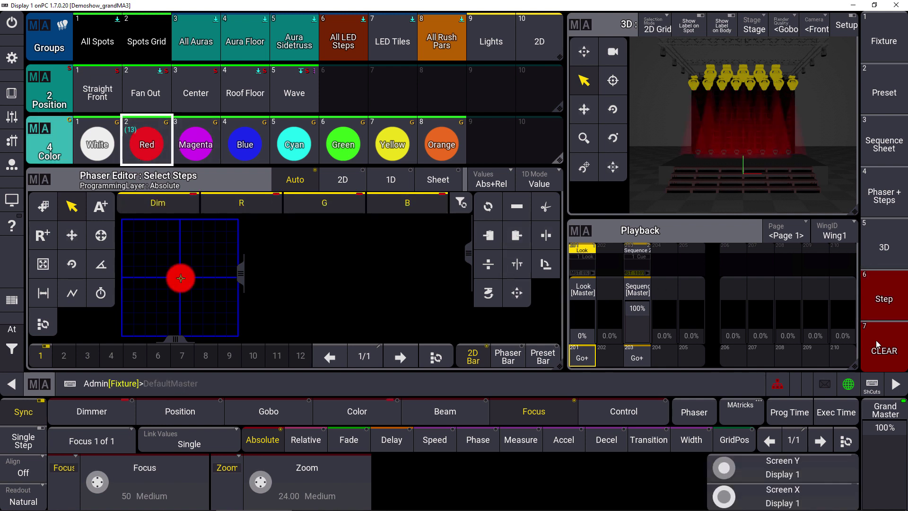
left_click(196, 93)
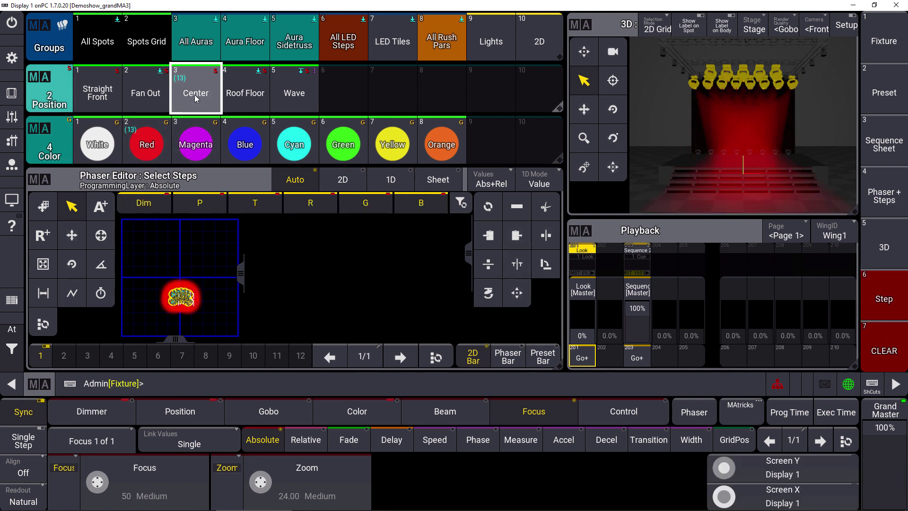
left_click(880, 298)
left_click(244, 144)
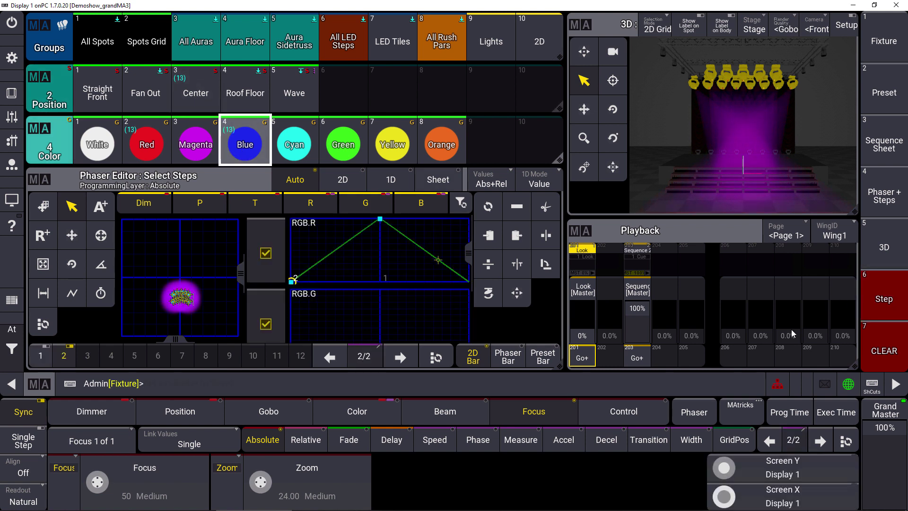
left_click(883, 298)
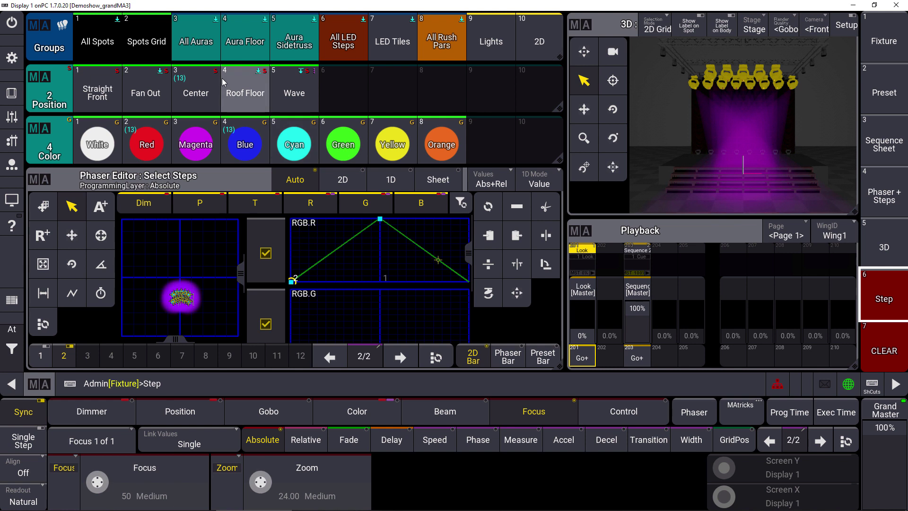
left_click(245, 89)
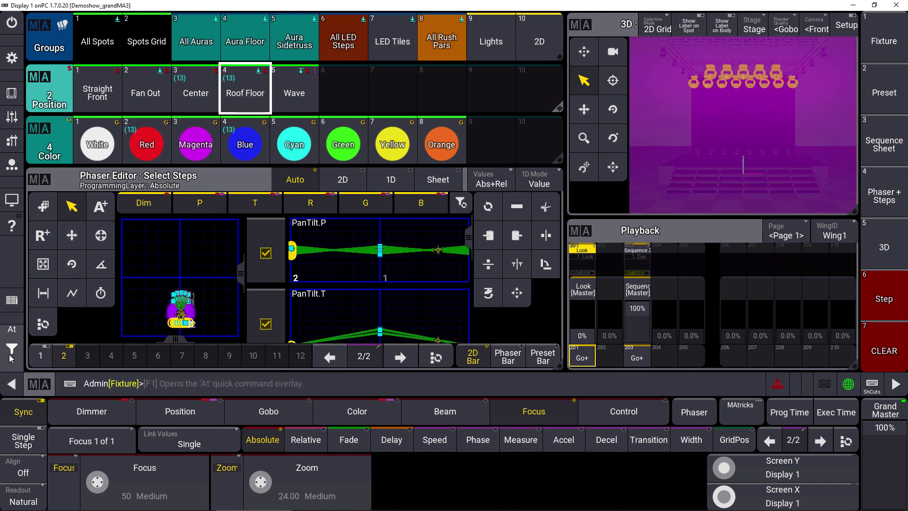
Clear the programmer, select the Spots Grid fixtures and raise their intensity.
left_click(60, 351)
left_click(60, 351)
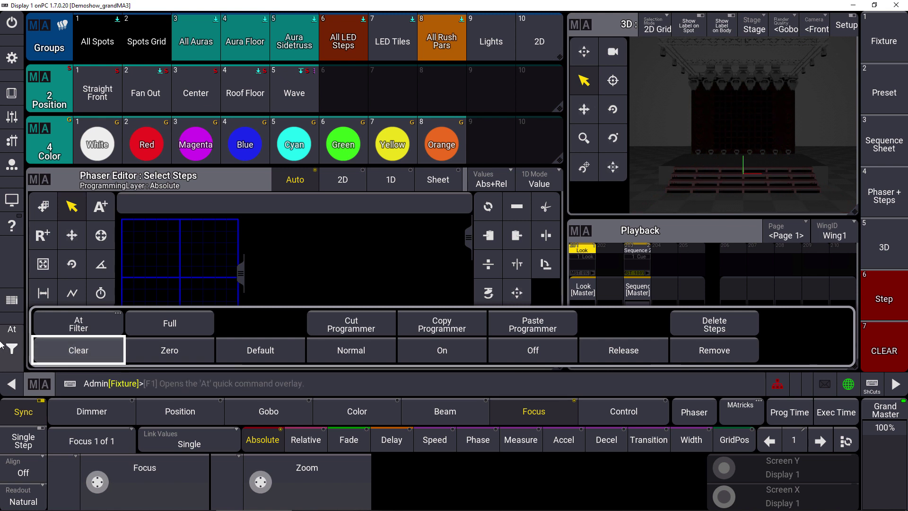
left_click(60, 352)
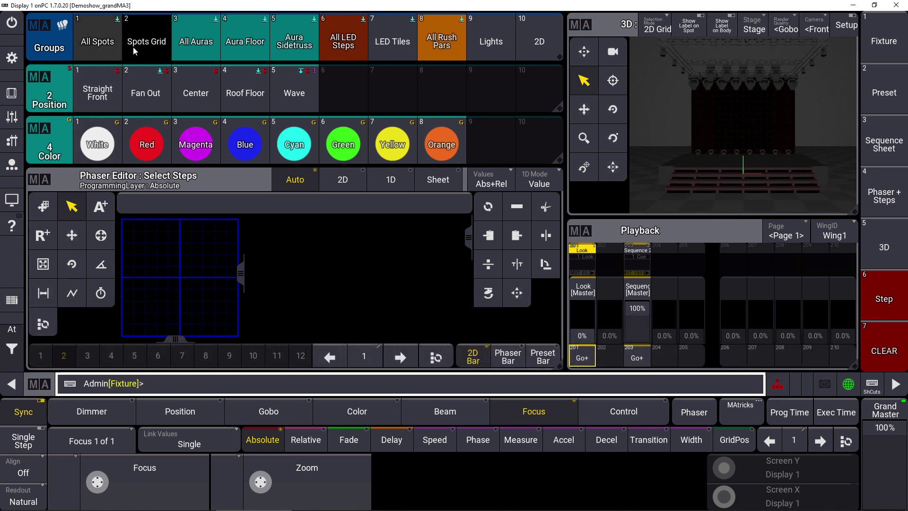
left_click(146, 41)
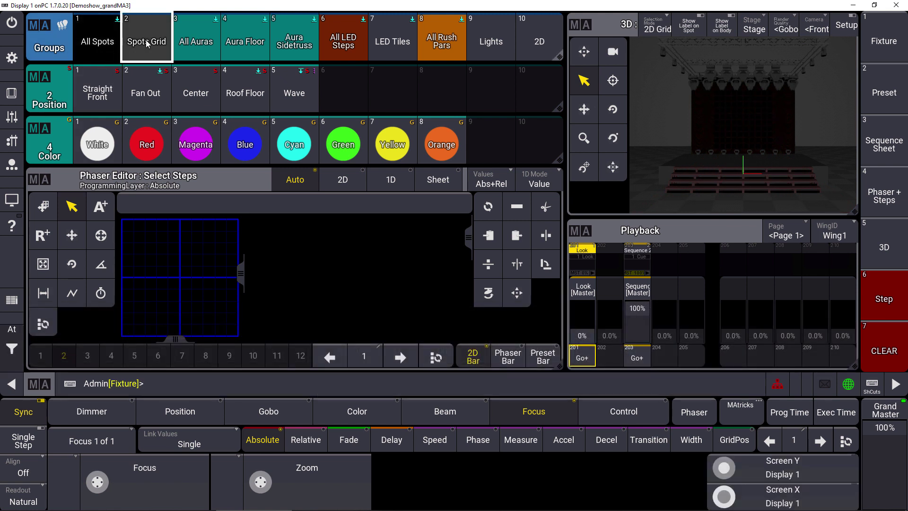
left_click(13, 349)
left_click(136, 313)
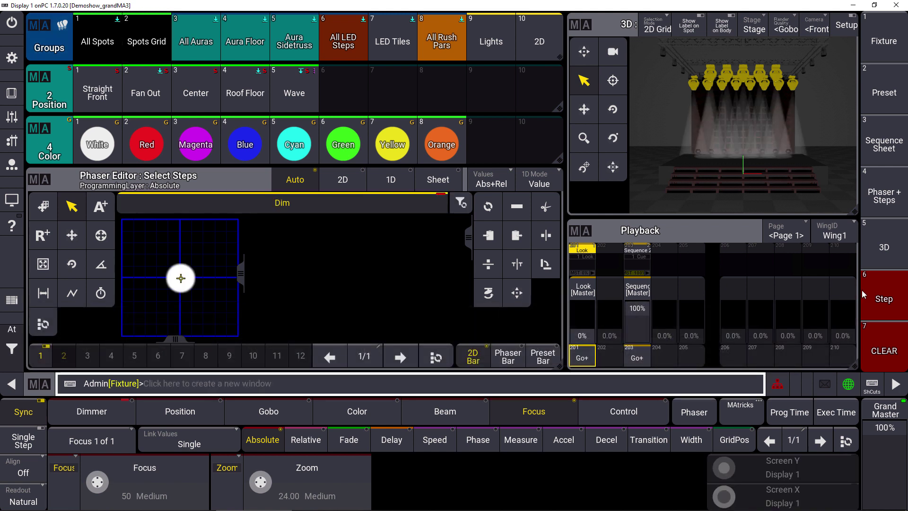
Record phaser steps 1–3 with the Red, Blue and Green color presets.
left_click(874, 296)
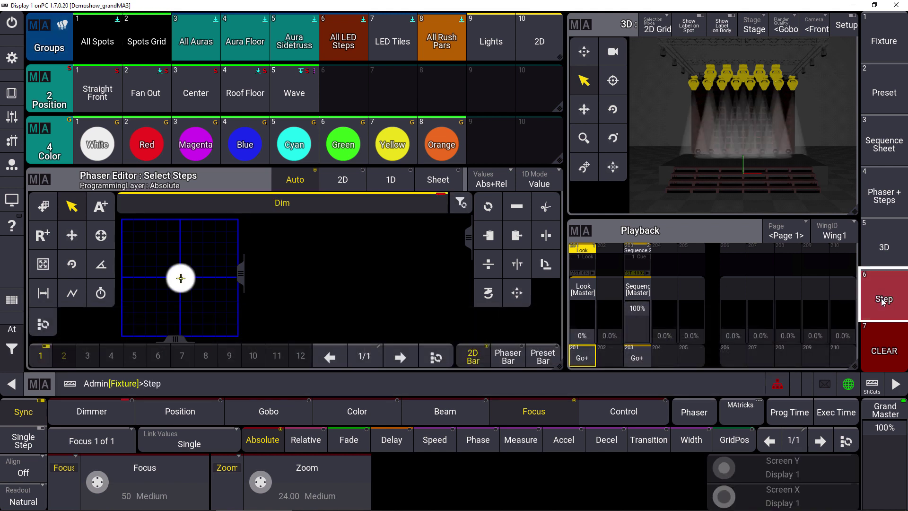
left_click(146, 144)
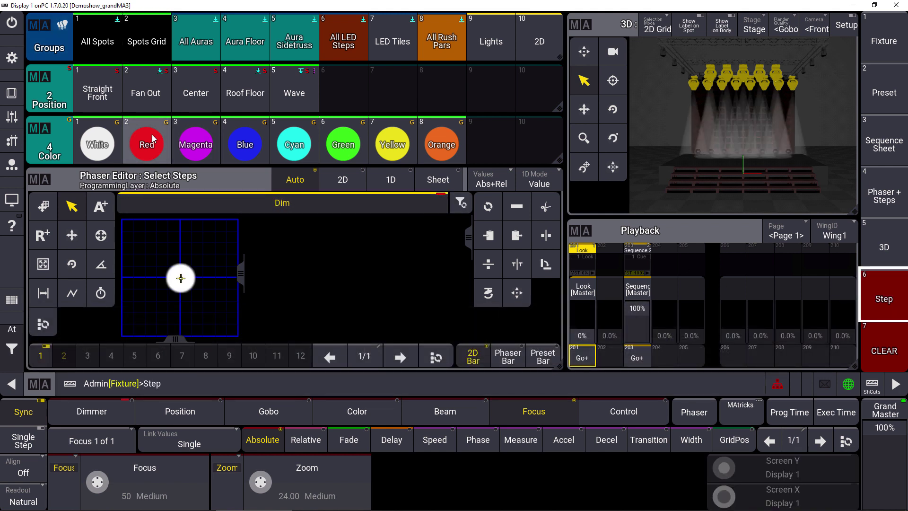
left_click(875, 298)
left_click(245, 144)
left_click(884, 298)
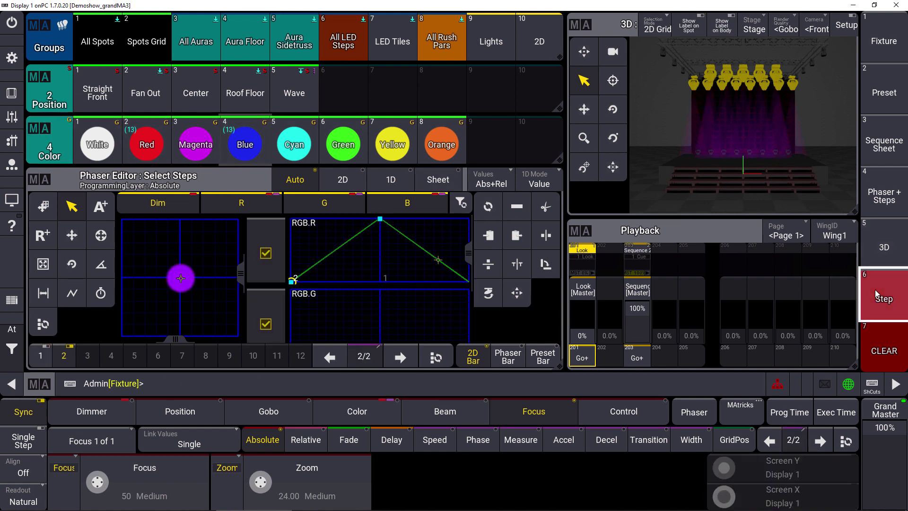
left_click(339, 139)
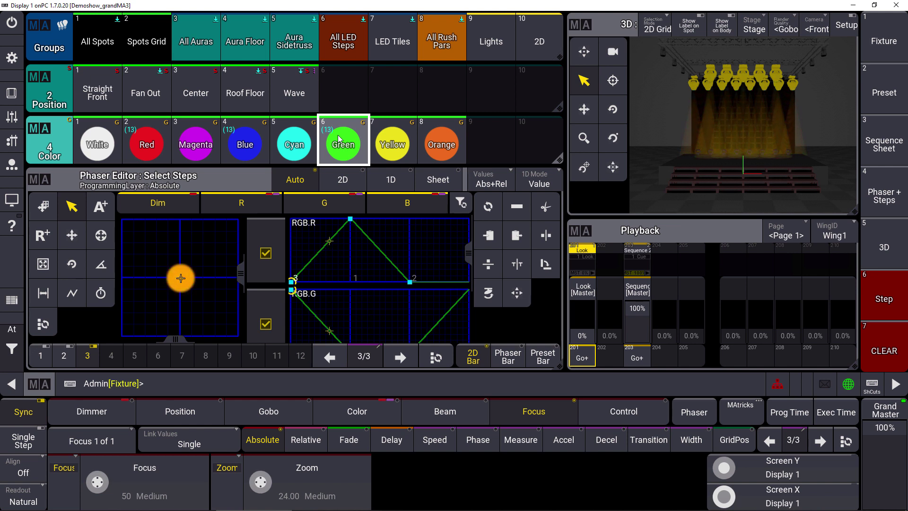
left_click(97, 143)
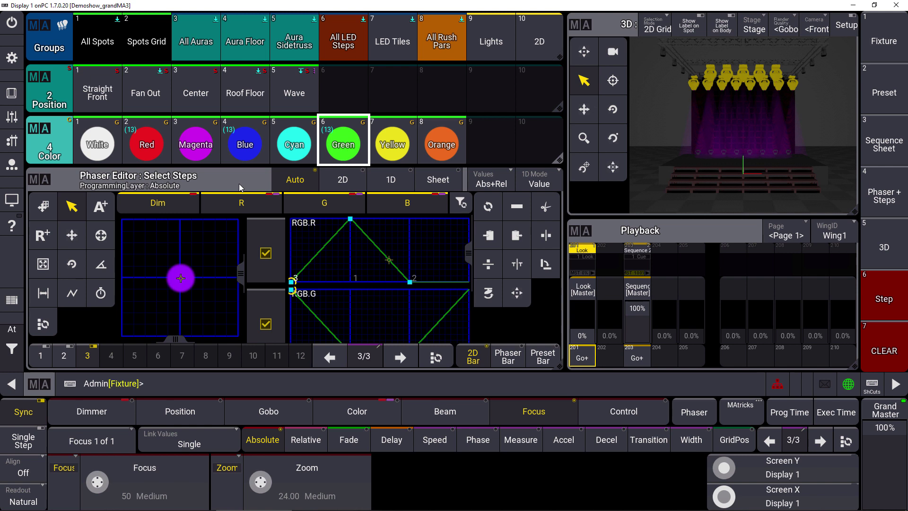
Show the phaser in Sheet view, go back to step 2, and show its Color attributes.
left_click(437, 179)
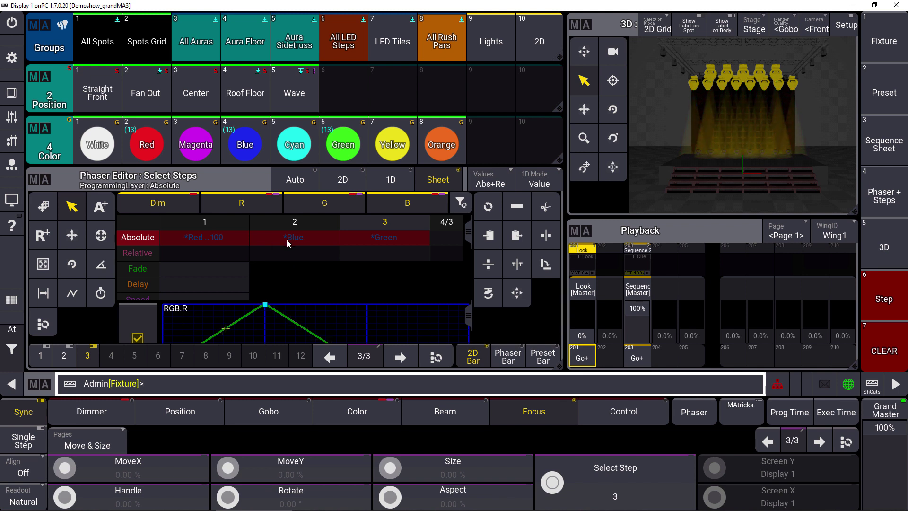
left_click(768, 440)
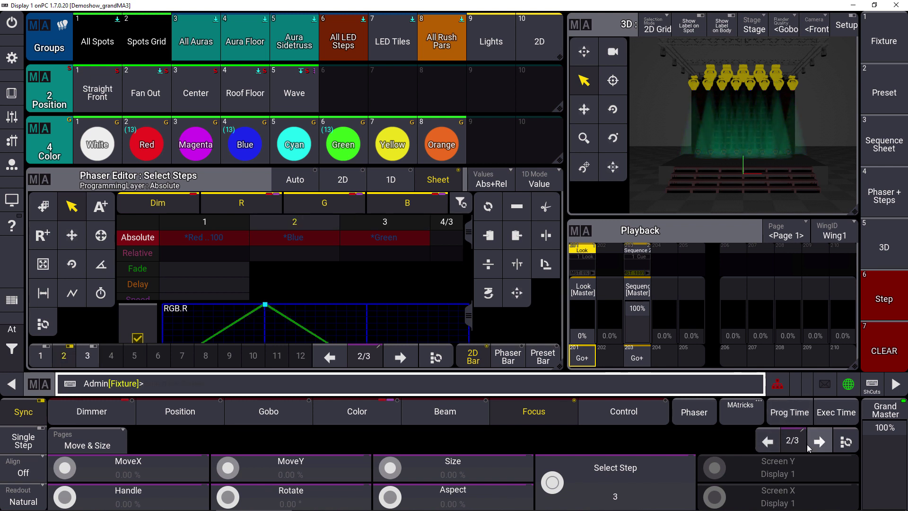
left_click(372, 413)
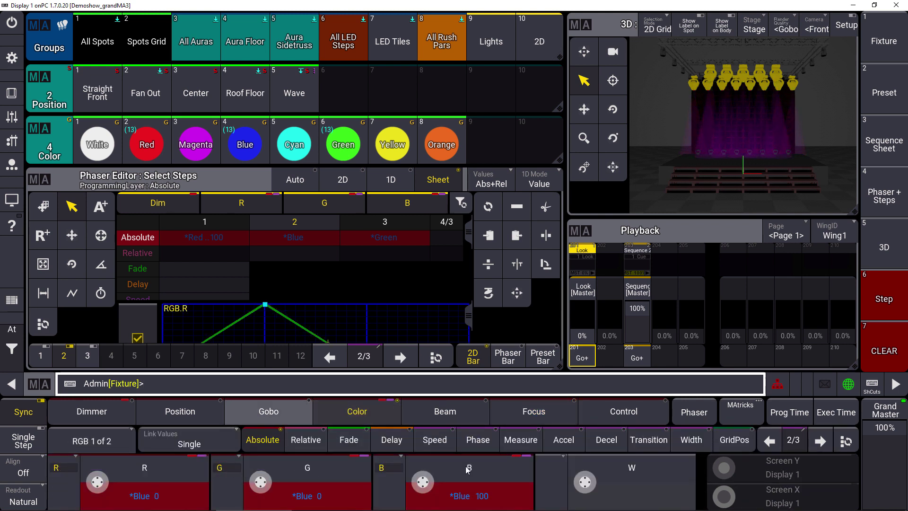
Set the blue step's RGB transition to 20 on the Transition layer.
left_click(648, 443)
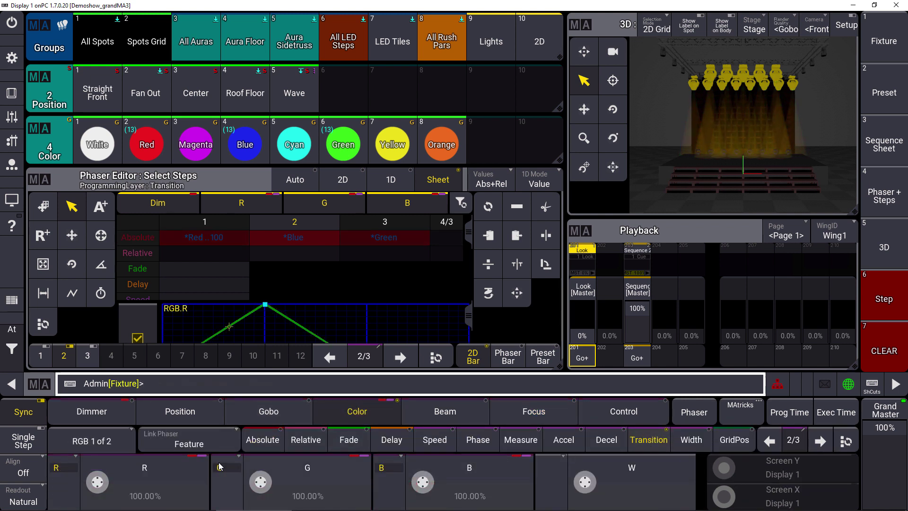
left_click(154, 488)
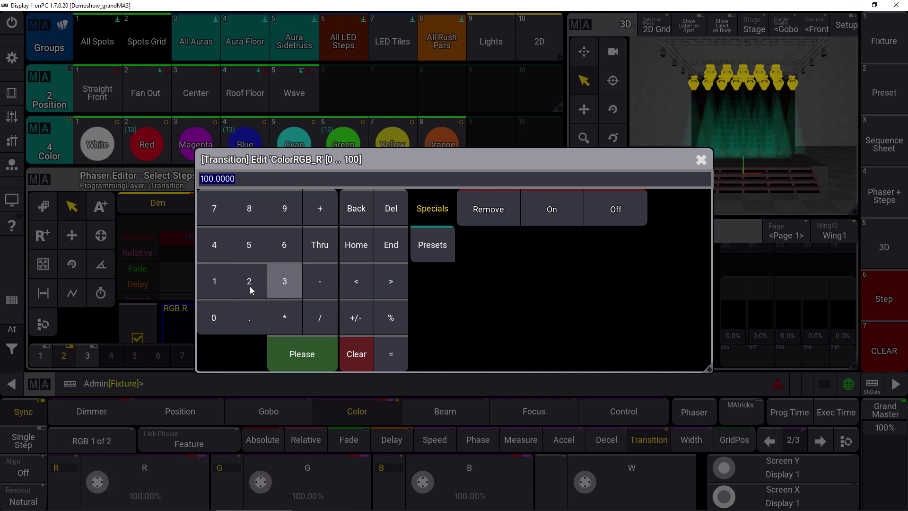
left_click(249, 281)
left_click(215, 317)
Set the blue step's RGB width to 20 on the Width layer.
left_click(301, 354)
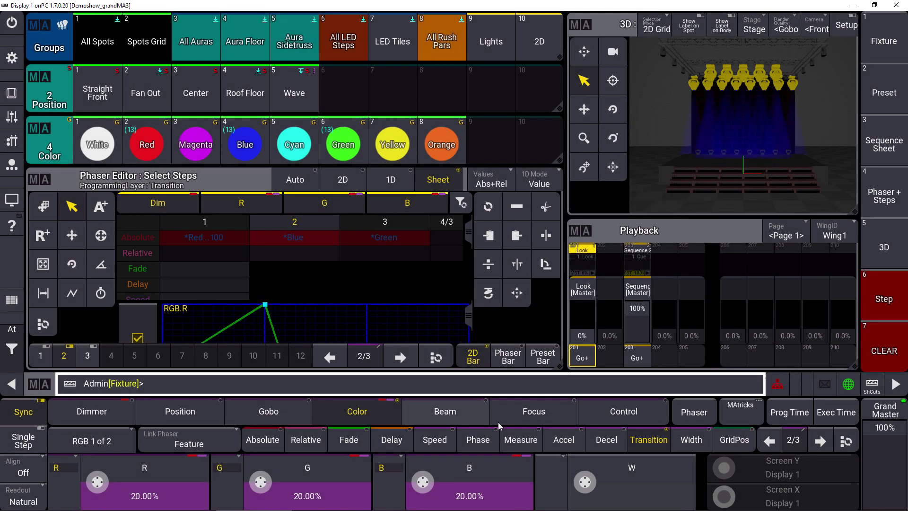
left_click(692, 440)
left_click(155, 488)
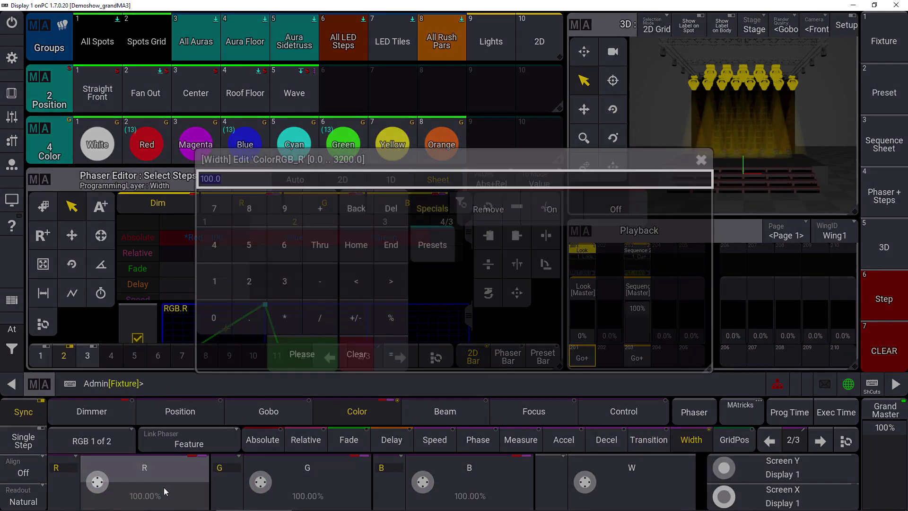
type("20")
left_click(213, 316)
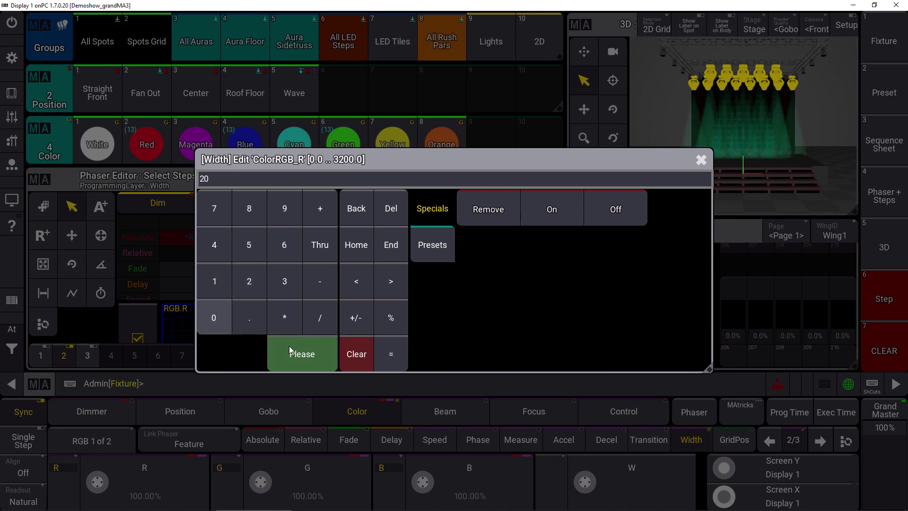
left_click(289, 348)
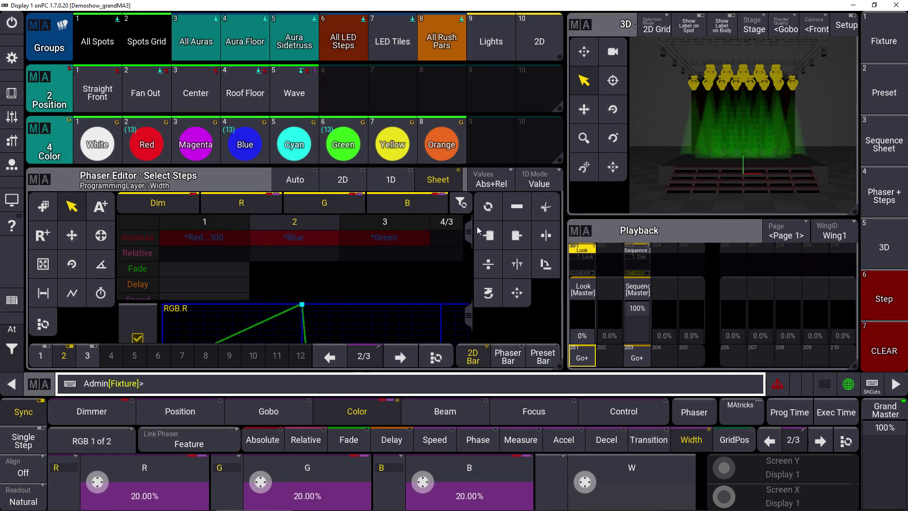
left_click_drag(470, 234, 470, 221)
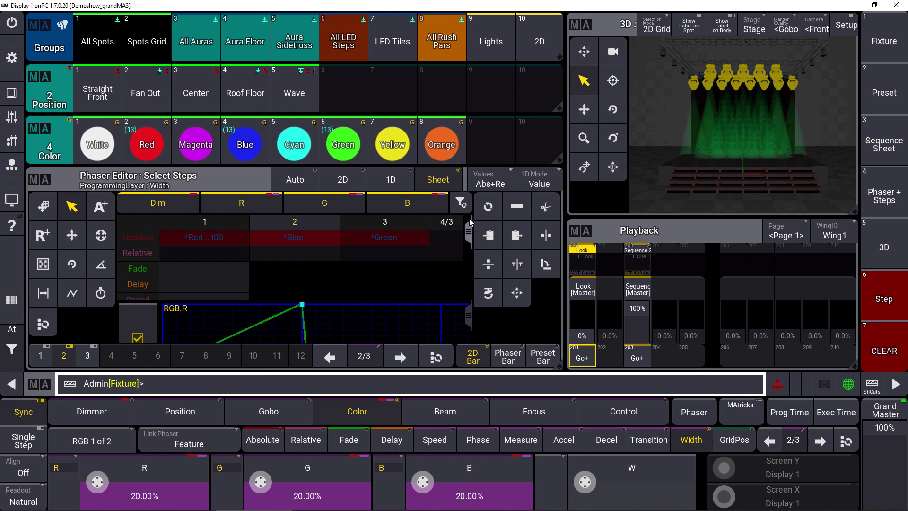
left_click_drag(469, 305, 470, 318)
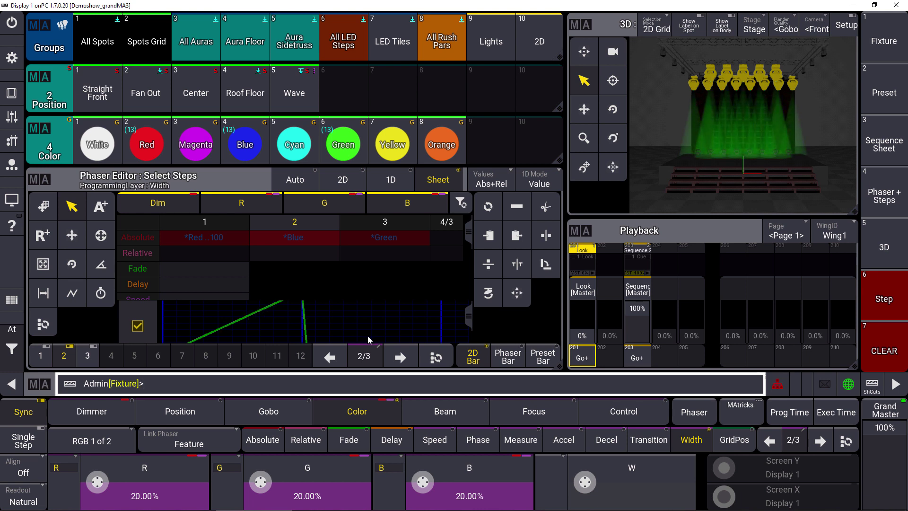
On the Measure layer, set the RGB measure to 4 after a first entry attempt.
left_click(520, 440)
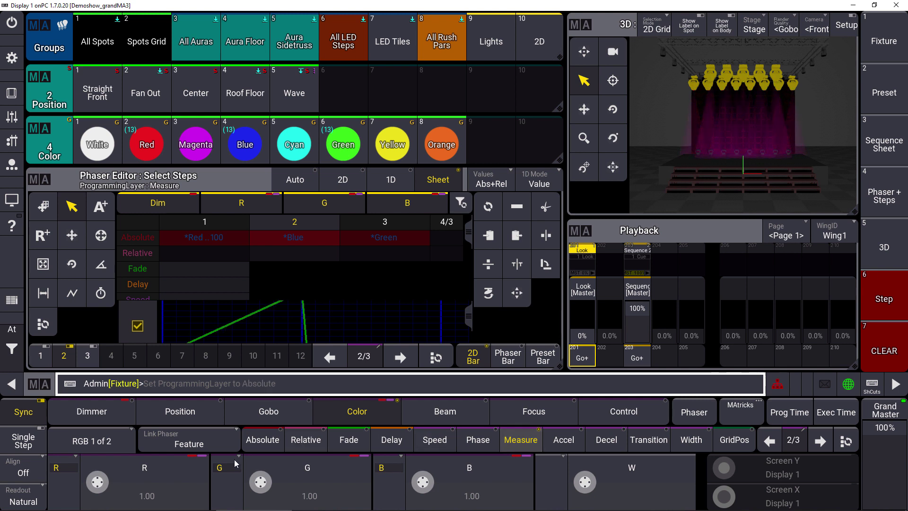
left_click(166, 489)
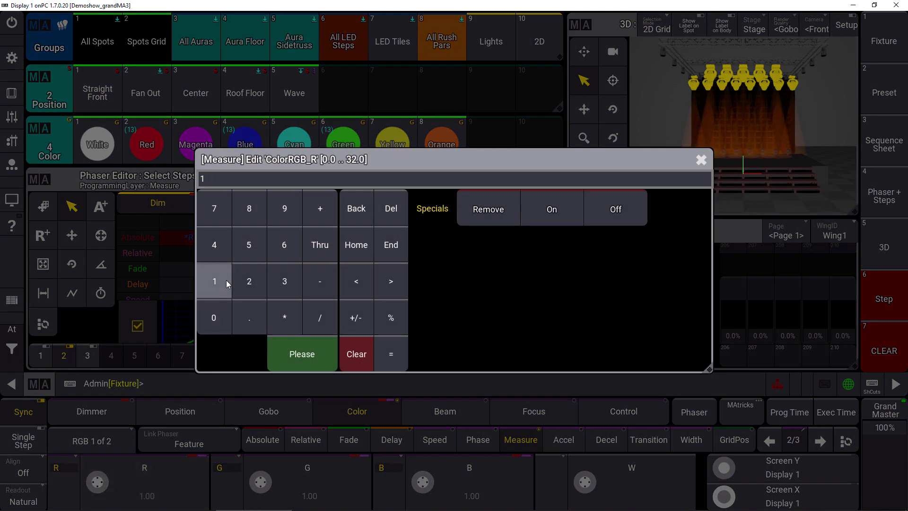
left_click(214, 281)
left_click(302, 354)
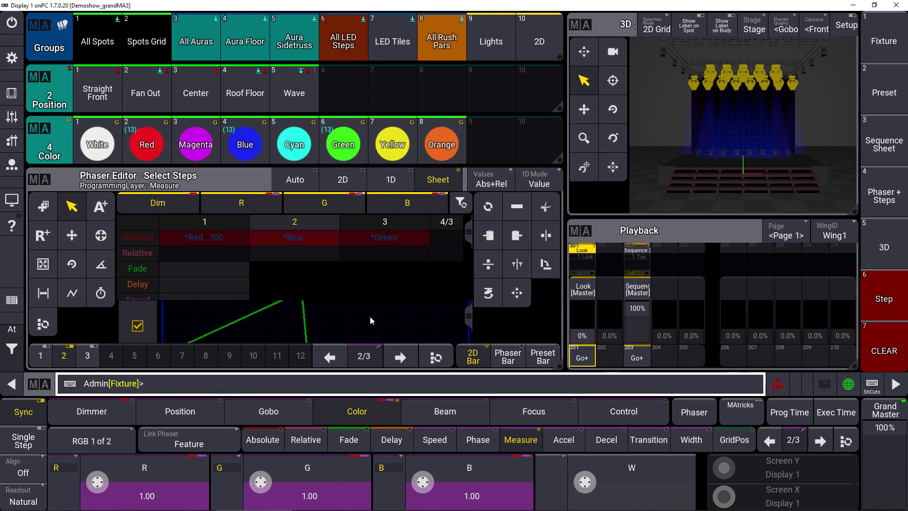
left_click(310, 483)
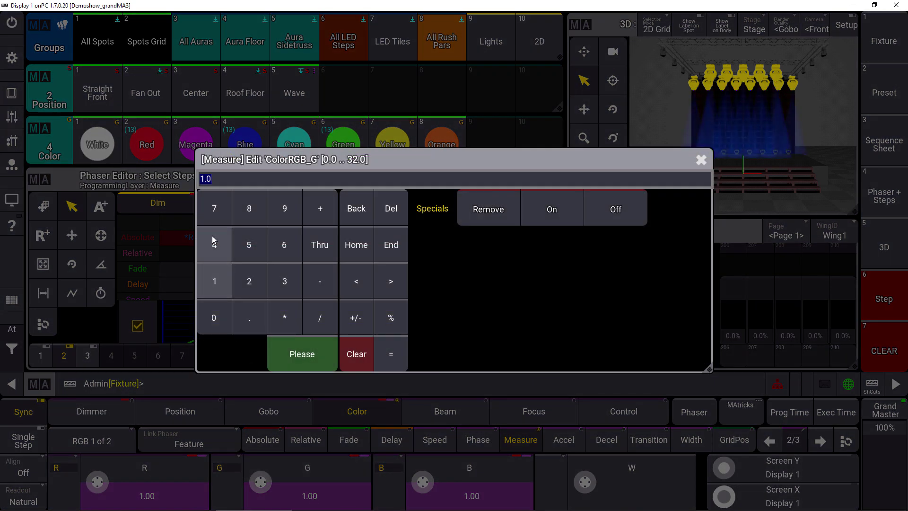
left_click(214, 244)
left_click(302, 353)
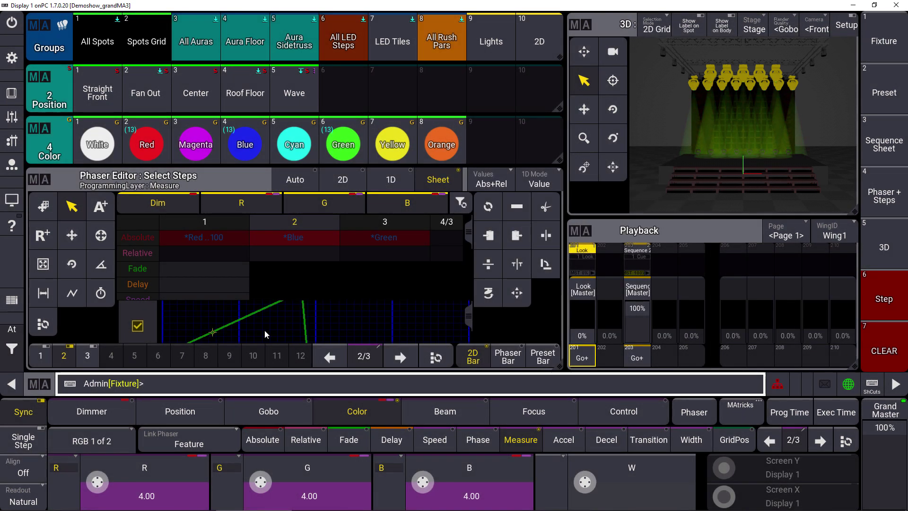